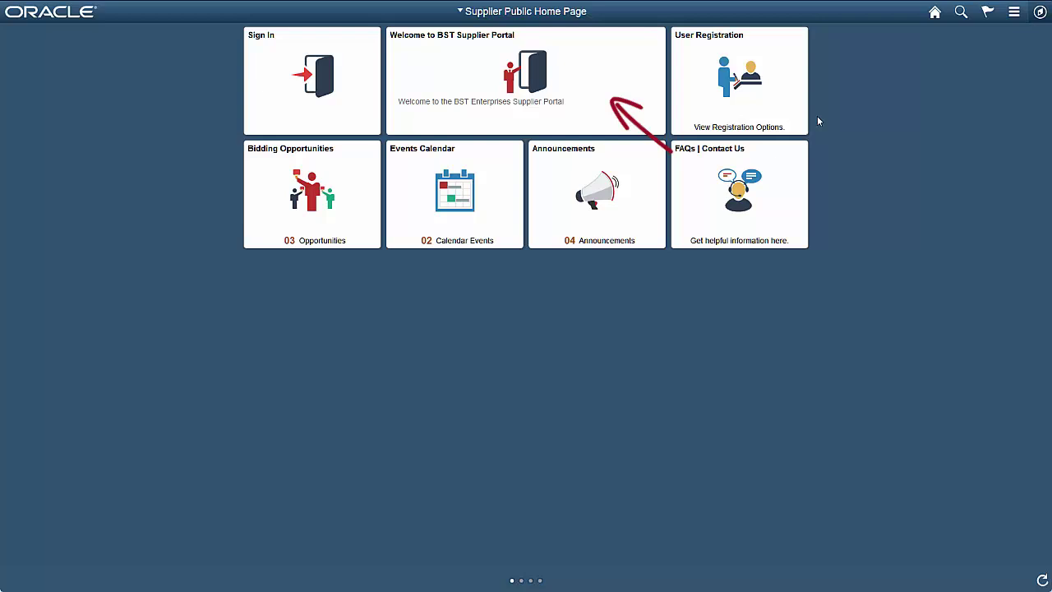
Step: From the Supplier Public Home Page, go to Bidding Opportunities and view the New Hire Workstations event details
click(632, 111)
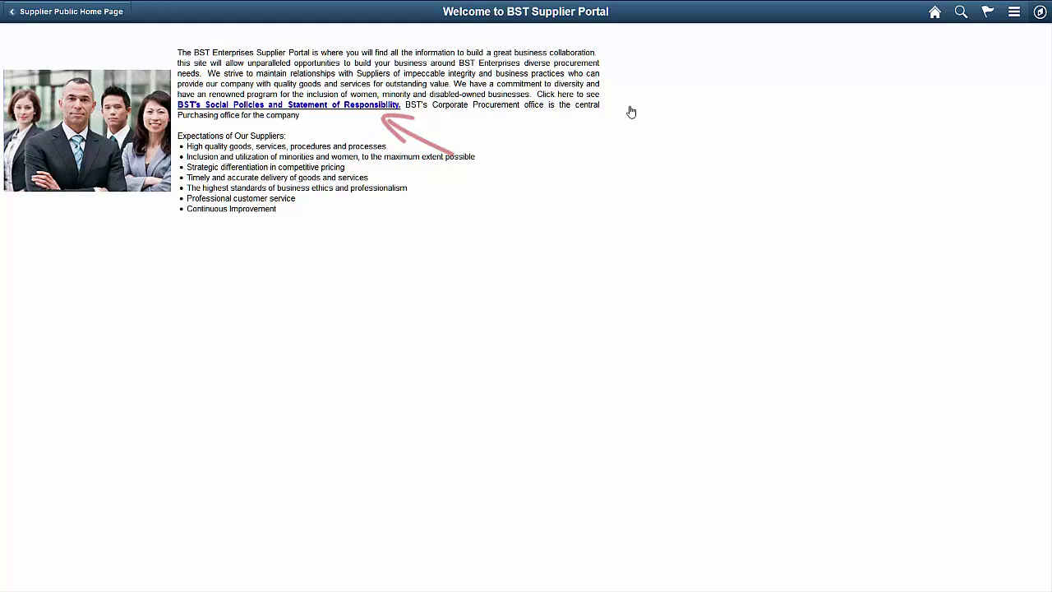
click(115, 14)
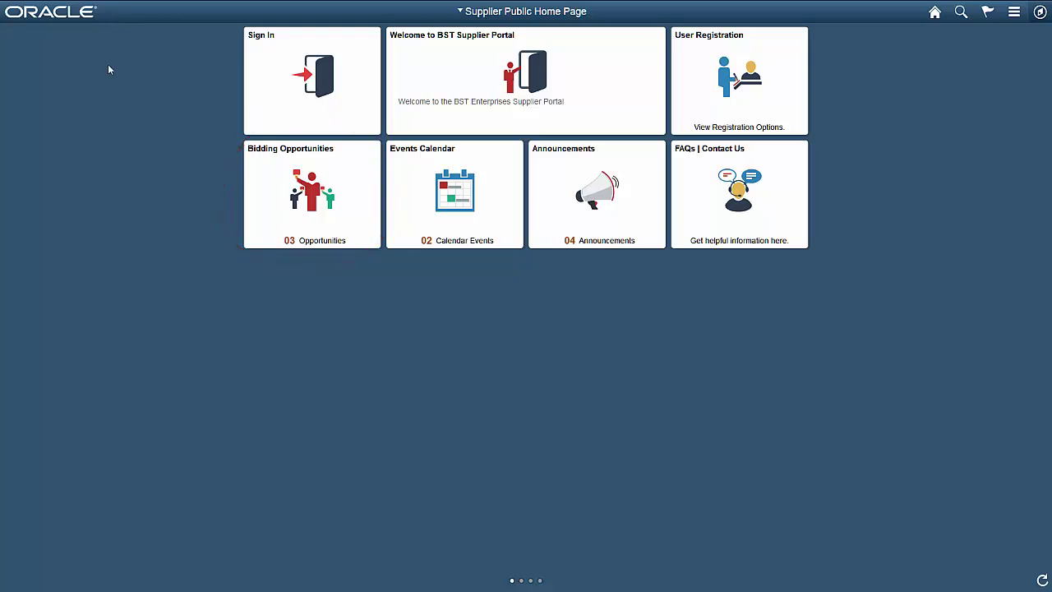
click(266, 207)
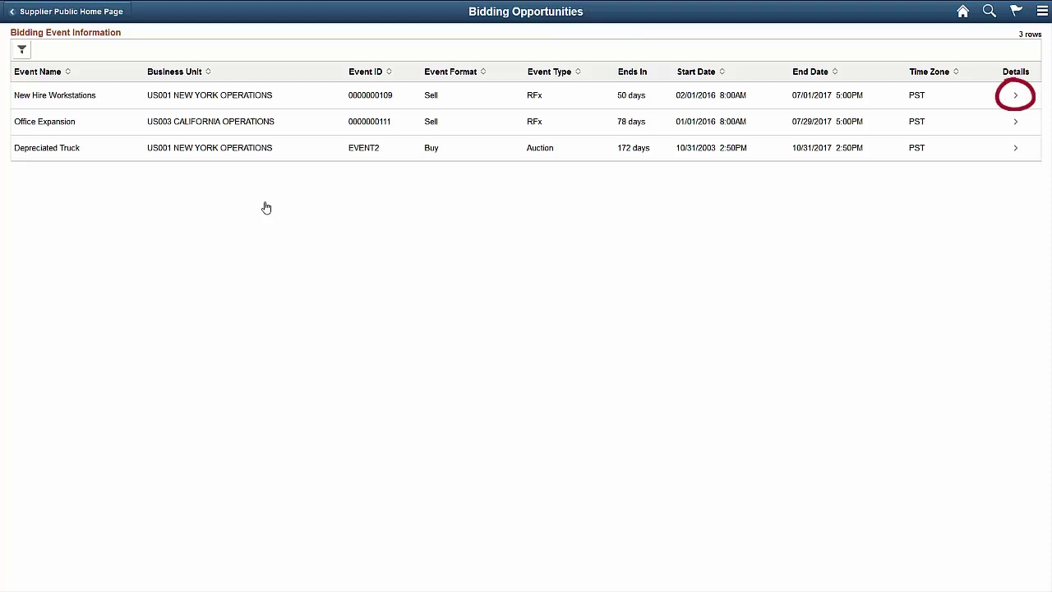
click(1017, 96)
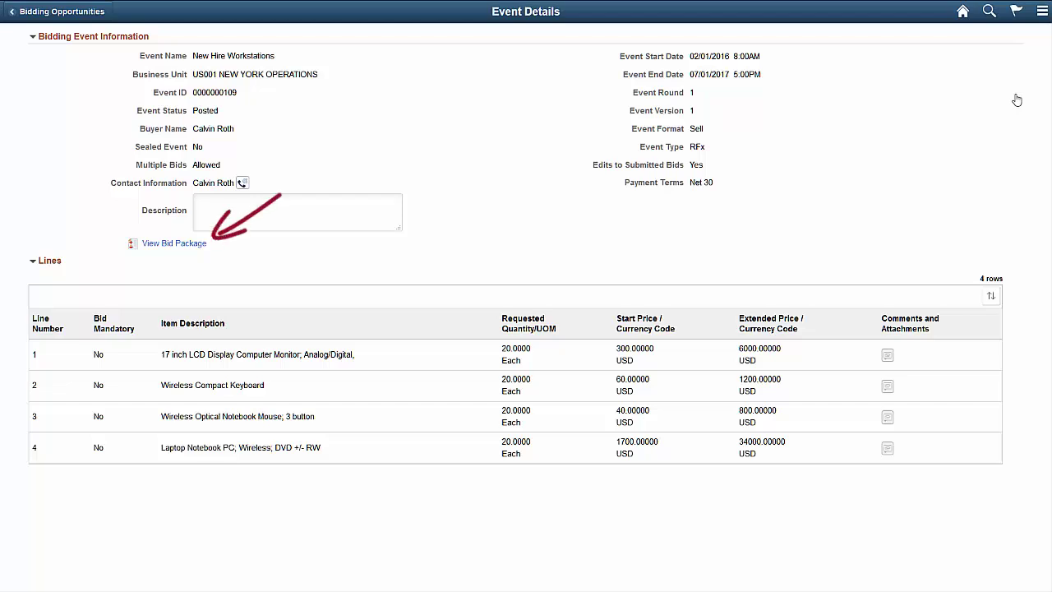
click(189, 245)
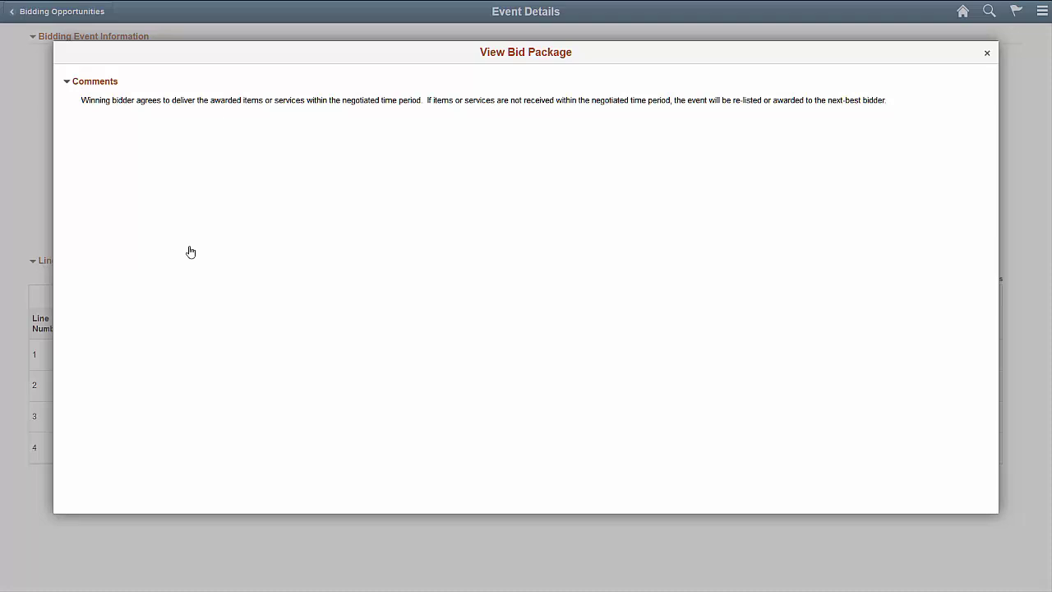
click(985, 56)
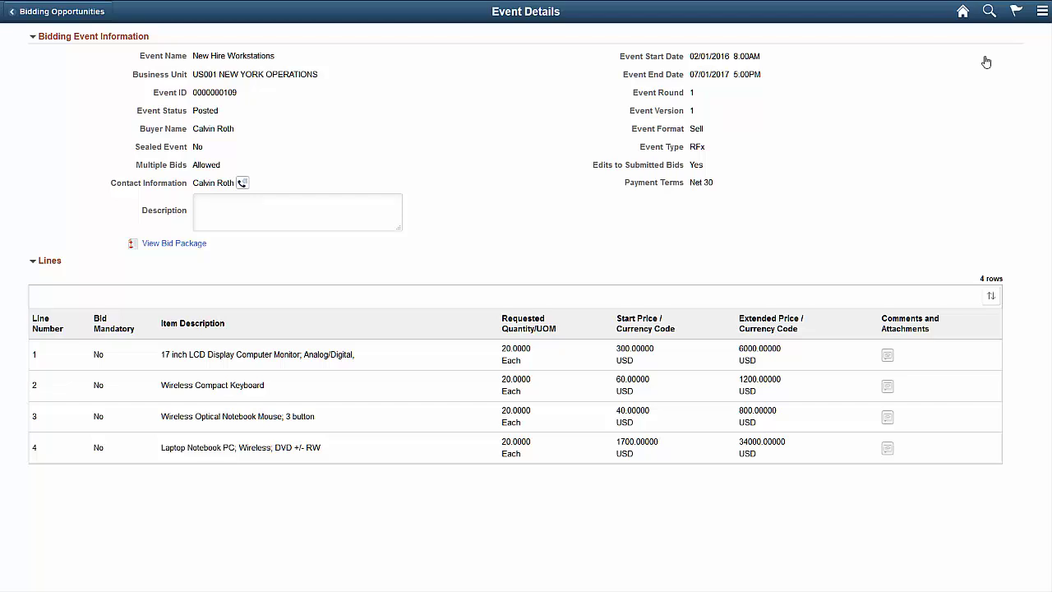
Step: Go back to the Supplier Public Home Page and open the FAQs | Contact Us page
click(79, 13)
click(80, 17)
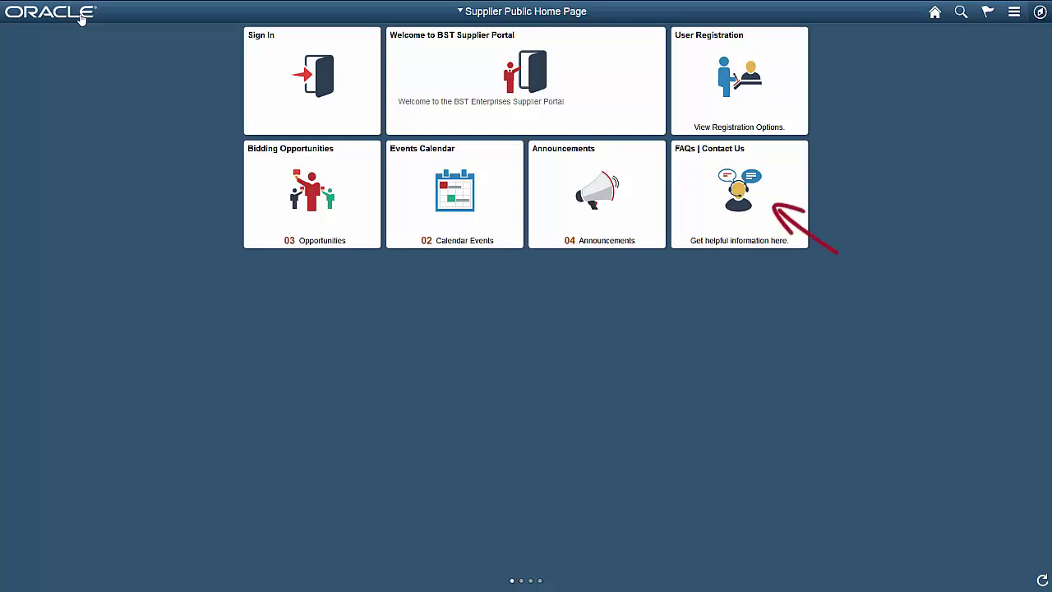
click(725, 218)
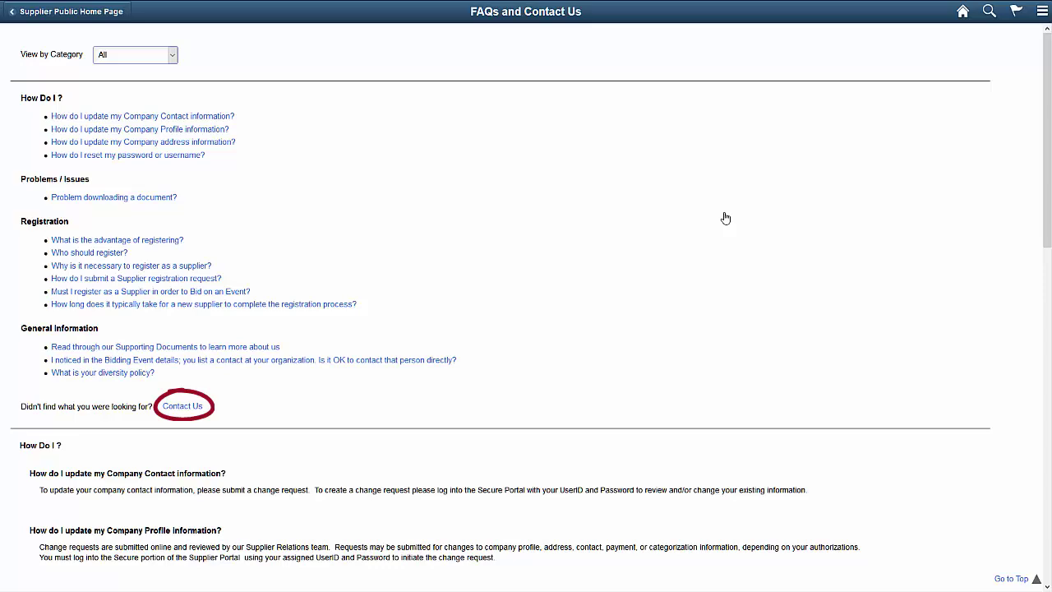
Step: Fill in the Contact Us form with the contact's name, e-mail, subject BIDDER ID, a pasted message and Registration Inquiries
click(198, 404)
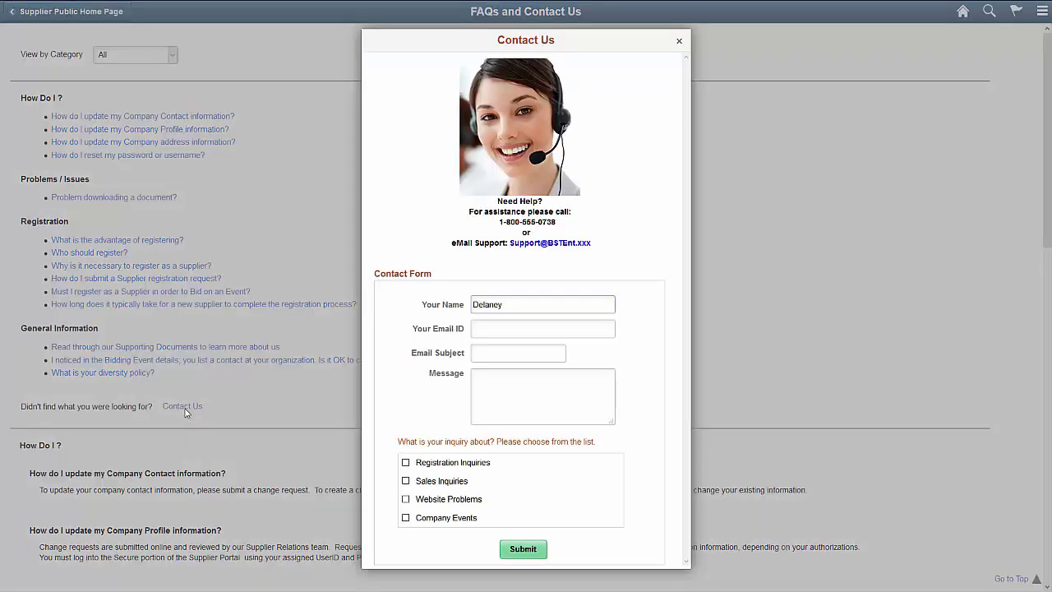
click(515, 328)
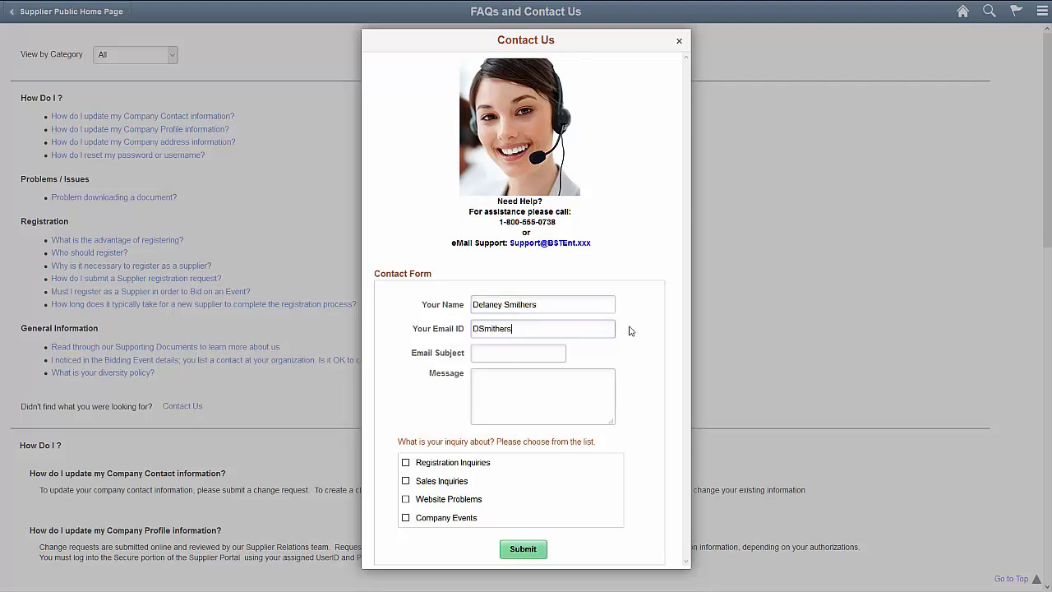
key(Tab)
text(BIDDER ID)
key(Tab)
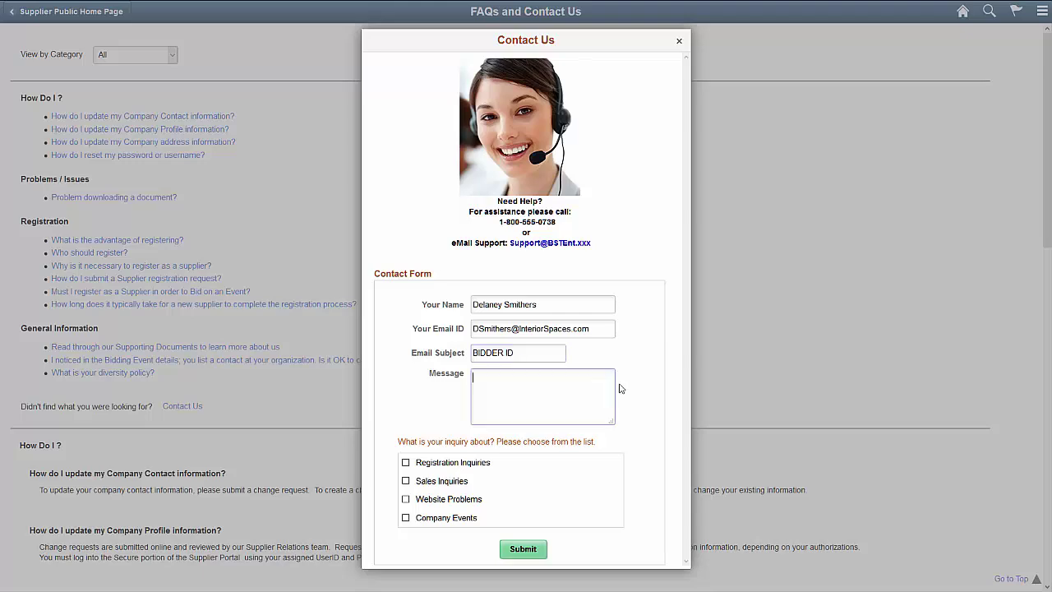
text(I believe I've already registered as a bidder, but seem to have misplaced my BIDDER ID. Could you please email me my registration ID?)
key(Tab)
key(space)
Step: Submit the message, close the contact form and return to the Supplier Public Home Page
click(526, 548)
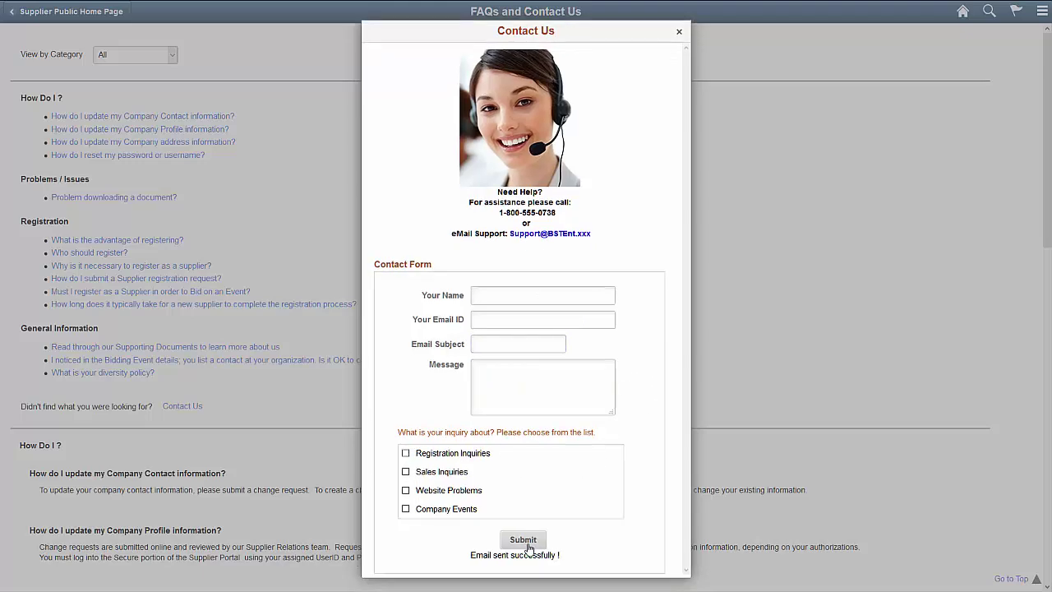
click(680, 33)
click(93, 12)
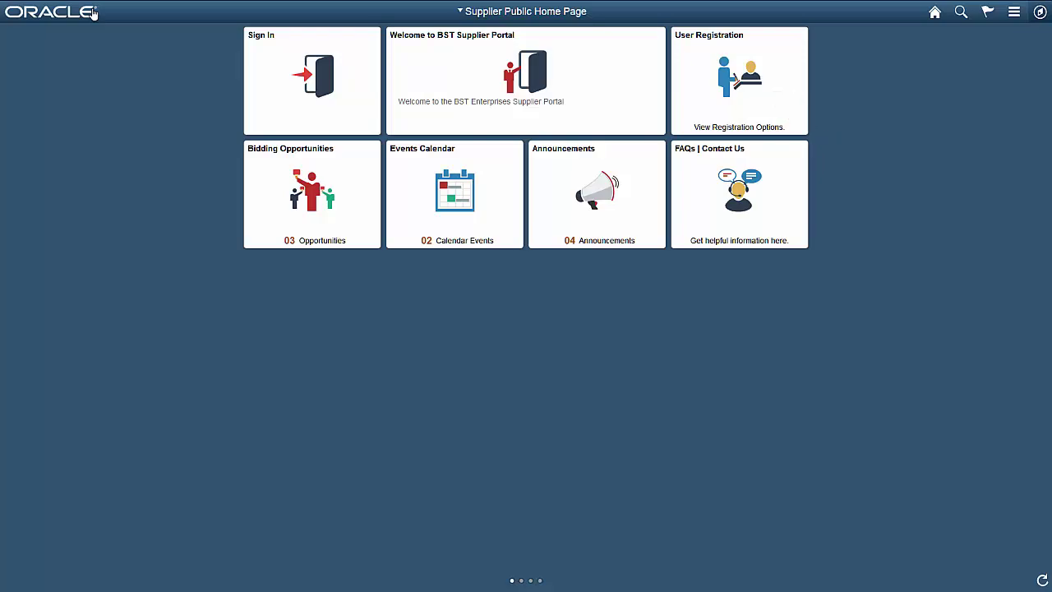
click(685, 105)
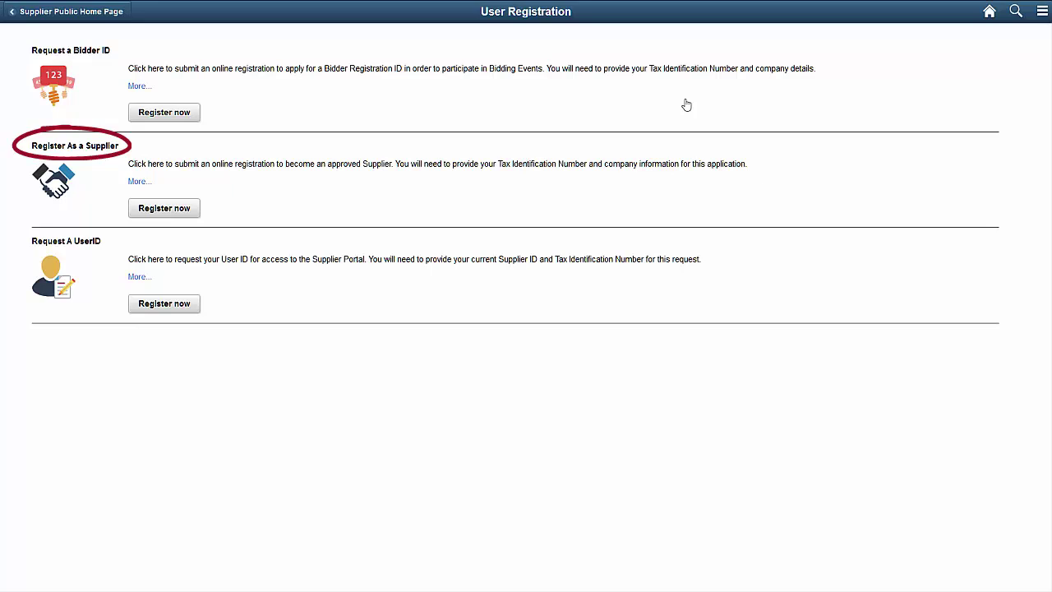
click(187, 115)
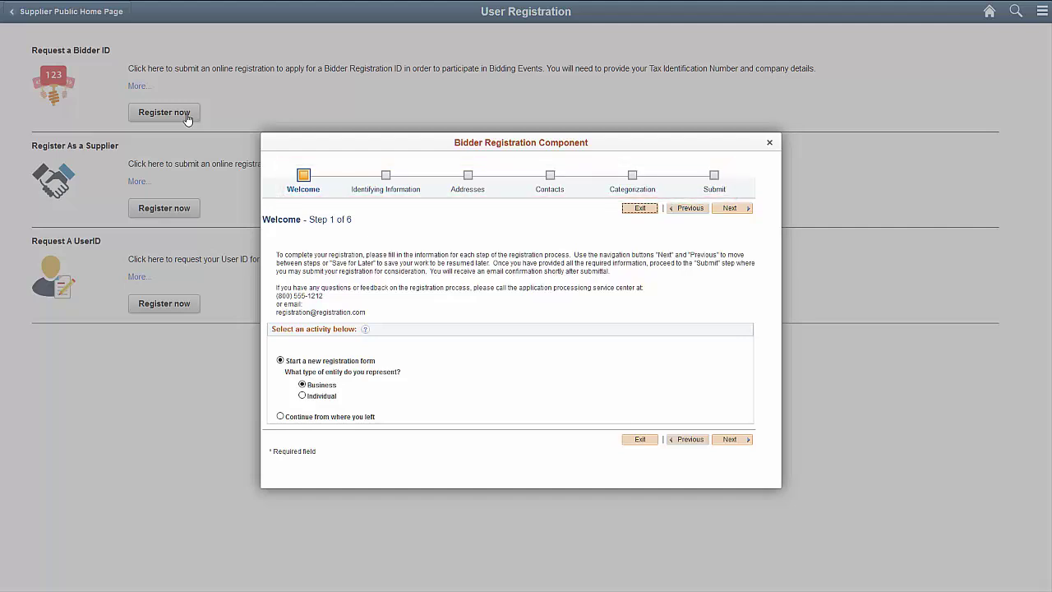
click(770, 142)
click(82, 12)
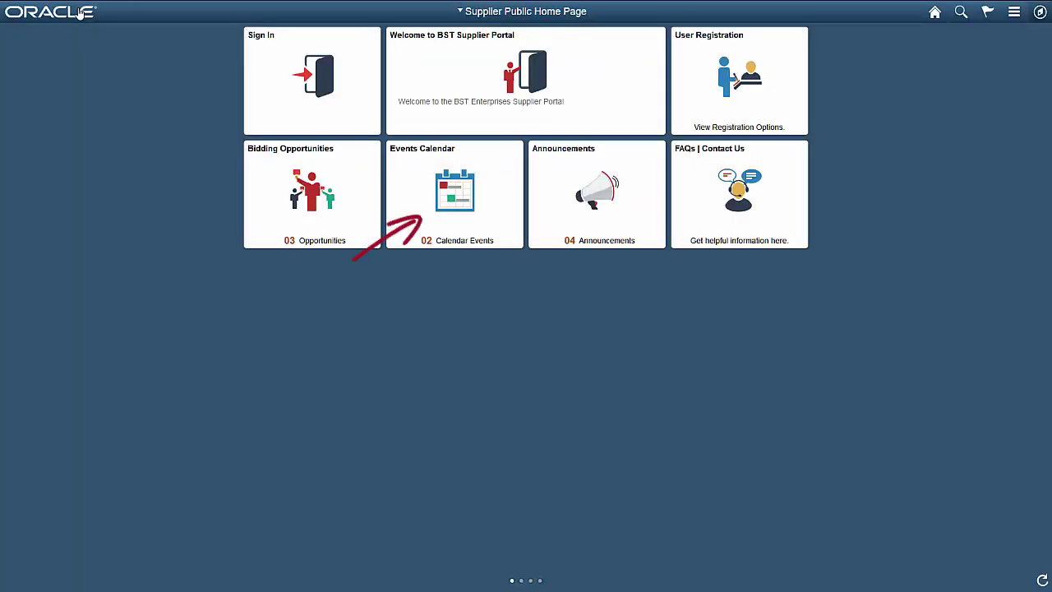
Step: View the Events Calendar of monthly training and maintenance events, then return to the public home page
click(390, 211)
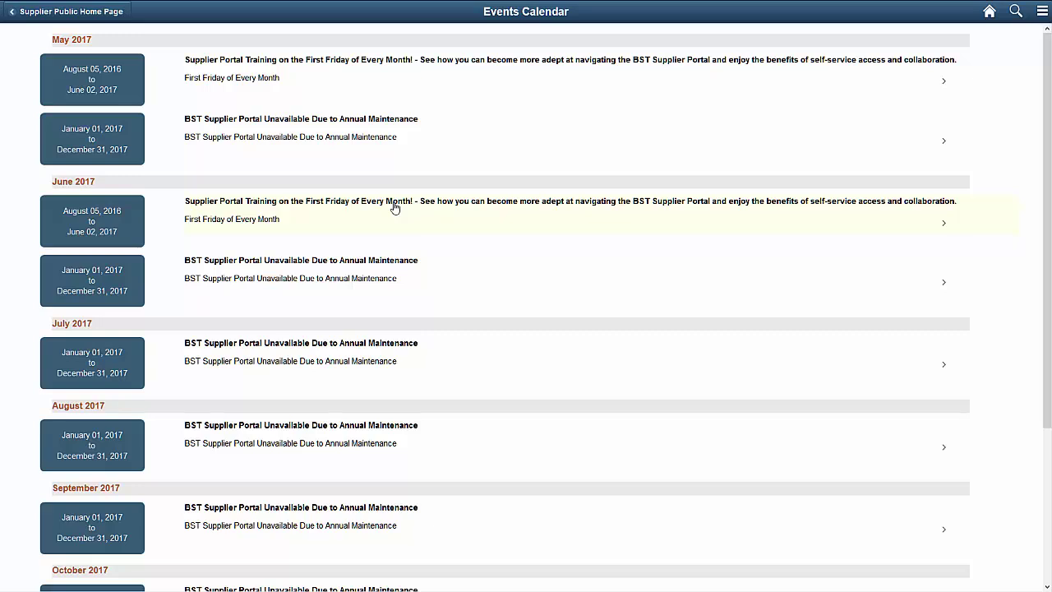
click(105, 15)
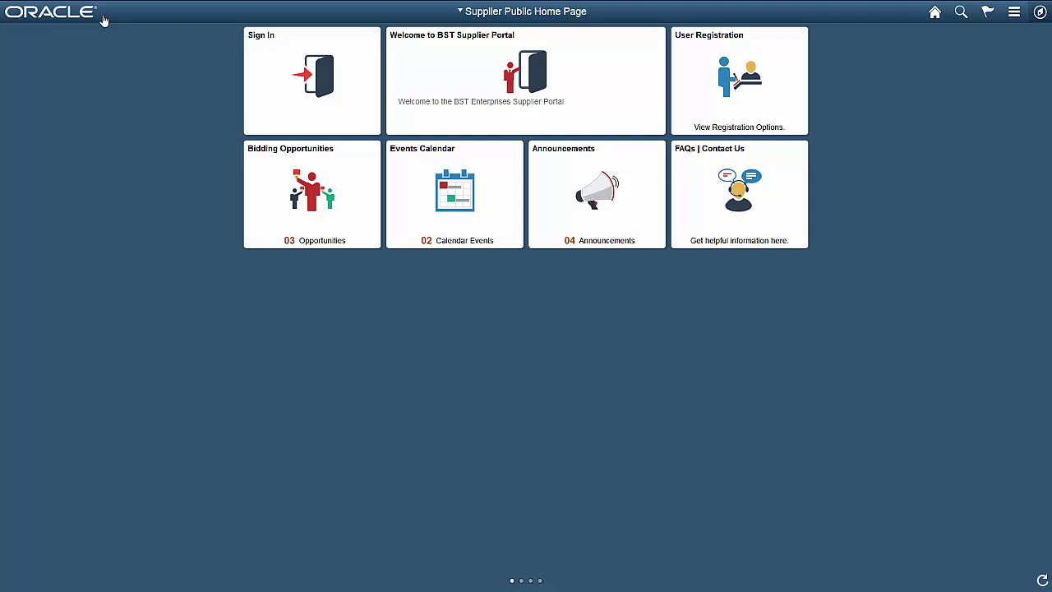
click(560, 227)
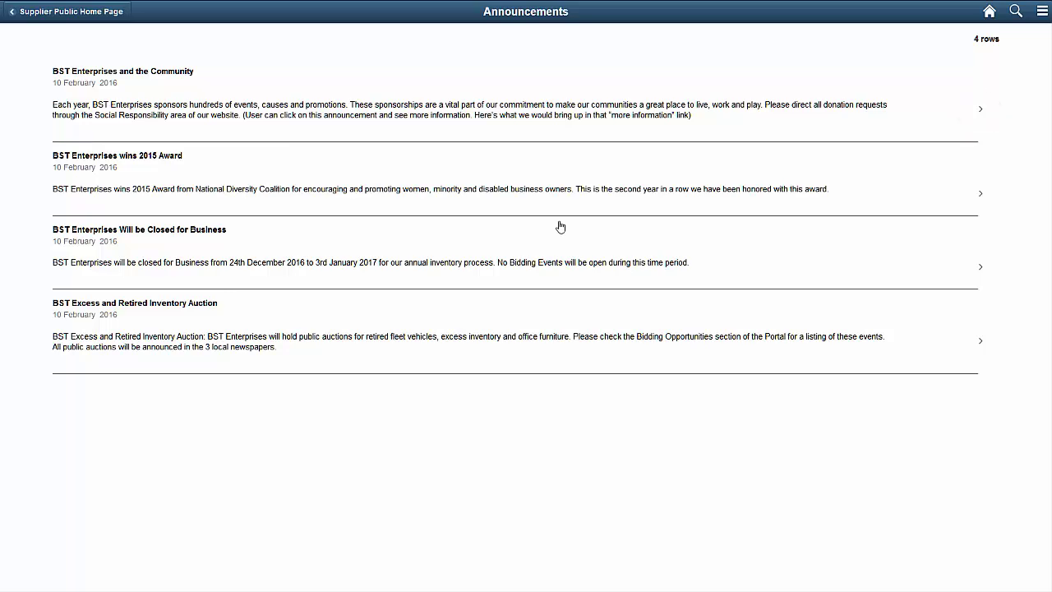
click(981, 111)
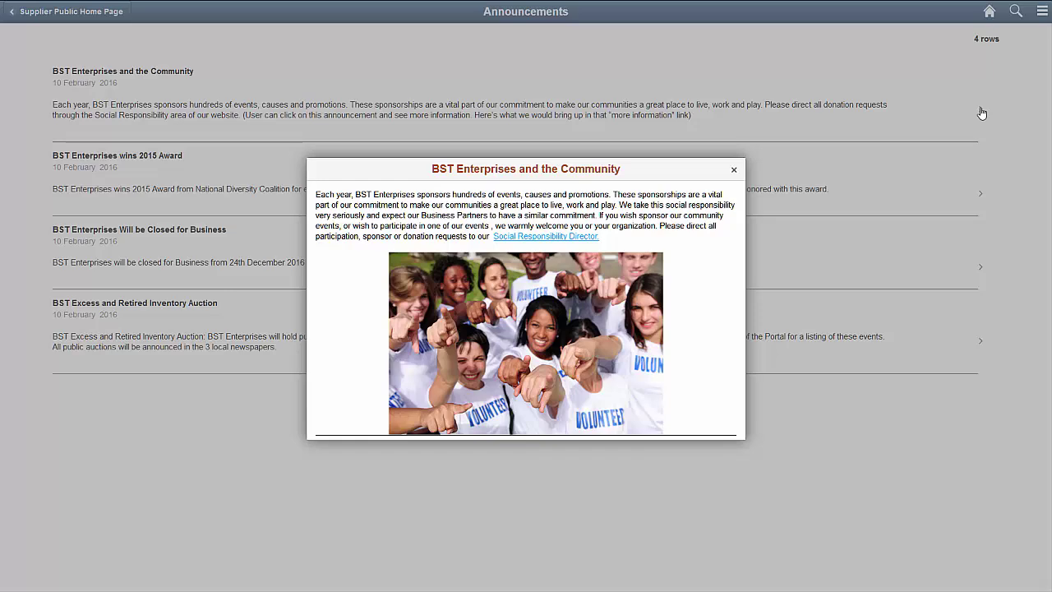
click(734, 171)
click(89, 13)
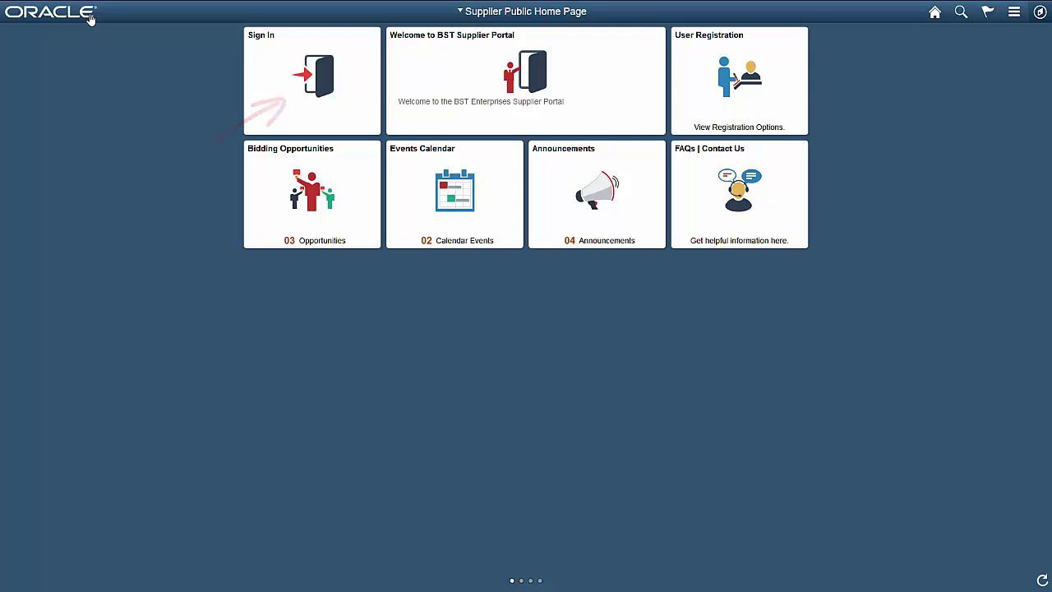
Step: Sign in through the Sign In tile with the supplier's user ID and account password
click(251, 111)
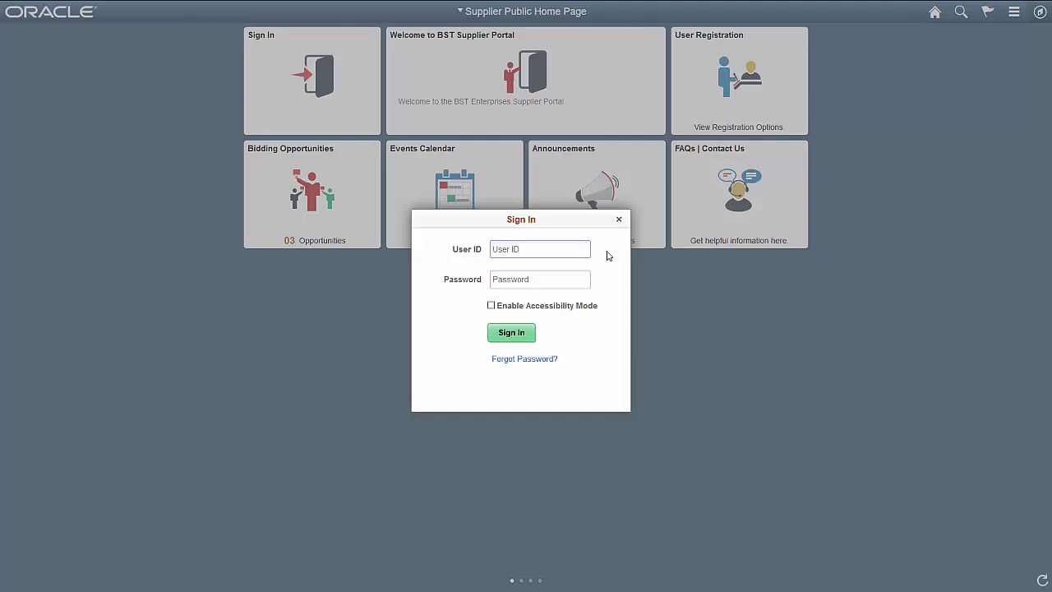
click(577, 279)
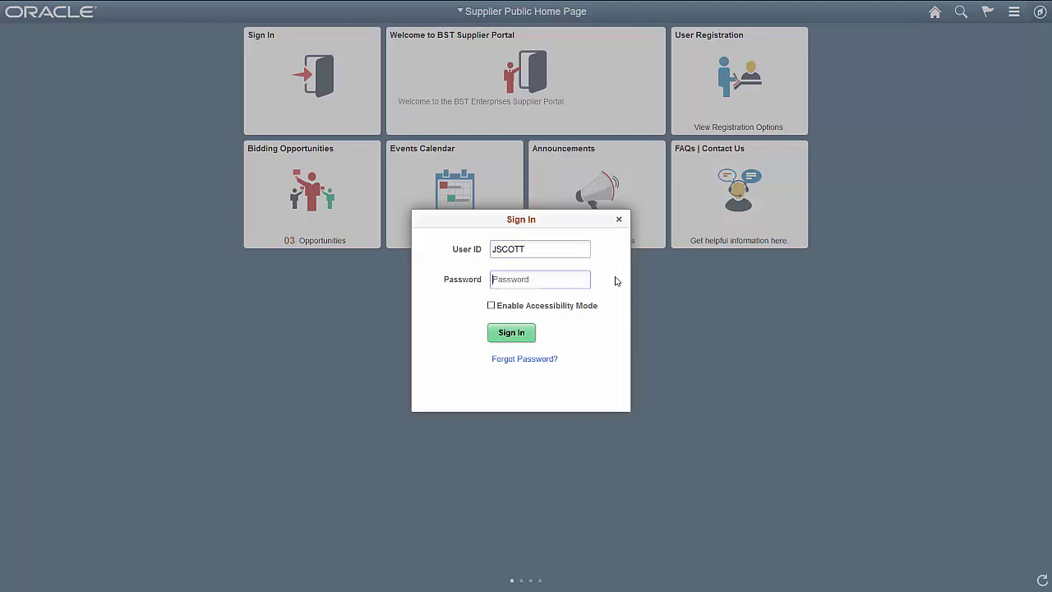
text(******)
click(530, 336)
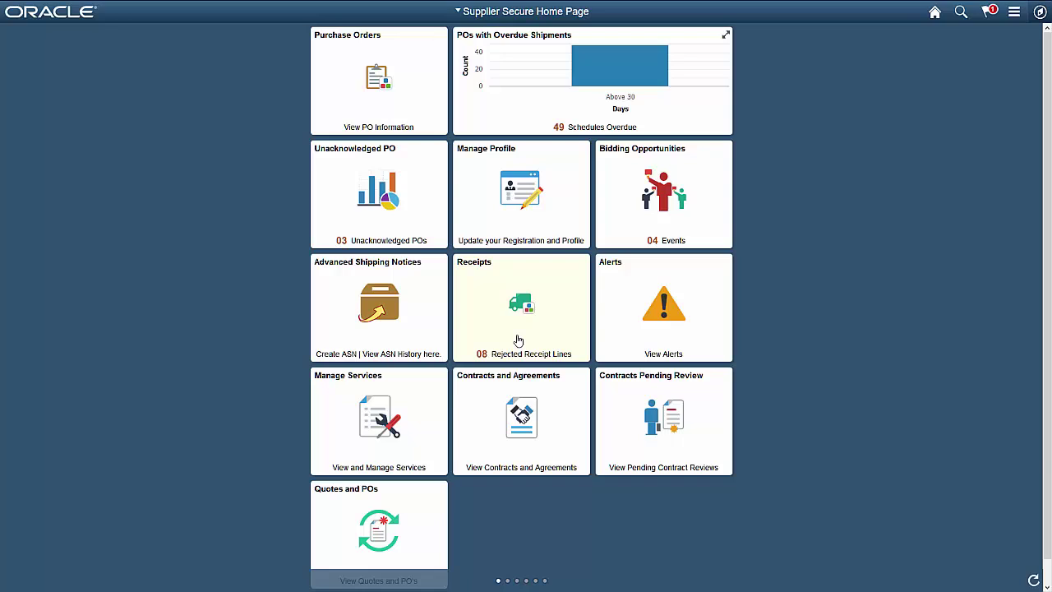
Step: Open POs with Overdue Shipments to list the 35 POs with 49 overdue schedules
click(551, 123)
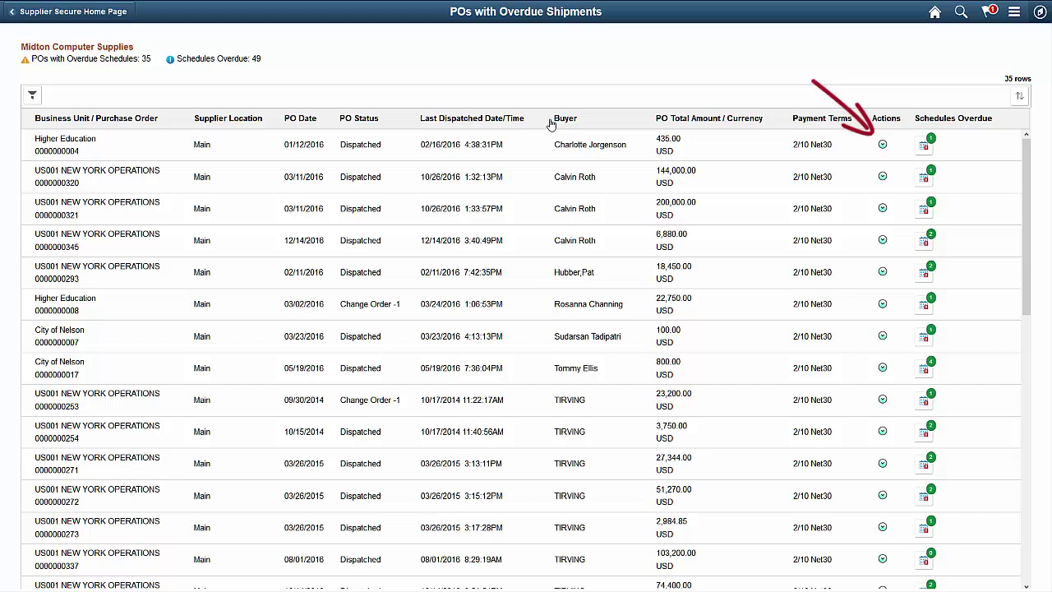
Step: Check the first overdue PO's actions, return to the secure home page, and open Manage Profile
click(883, 144)
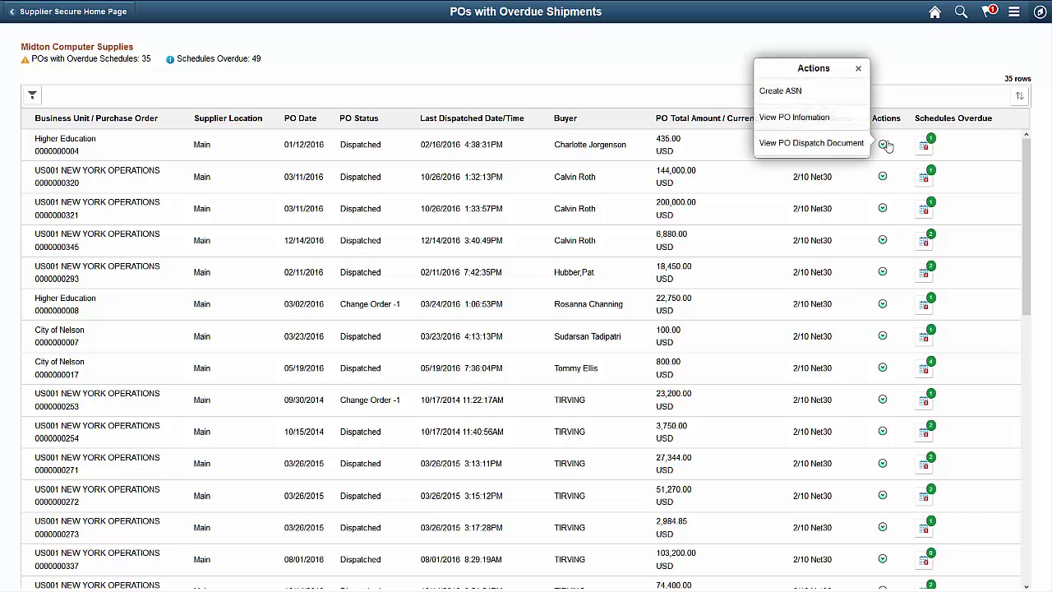
click(858, 68)
click(105, 16)
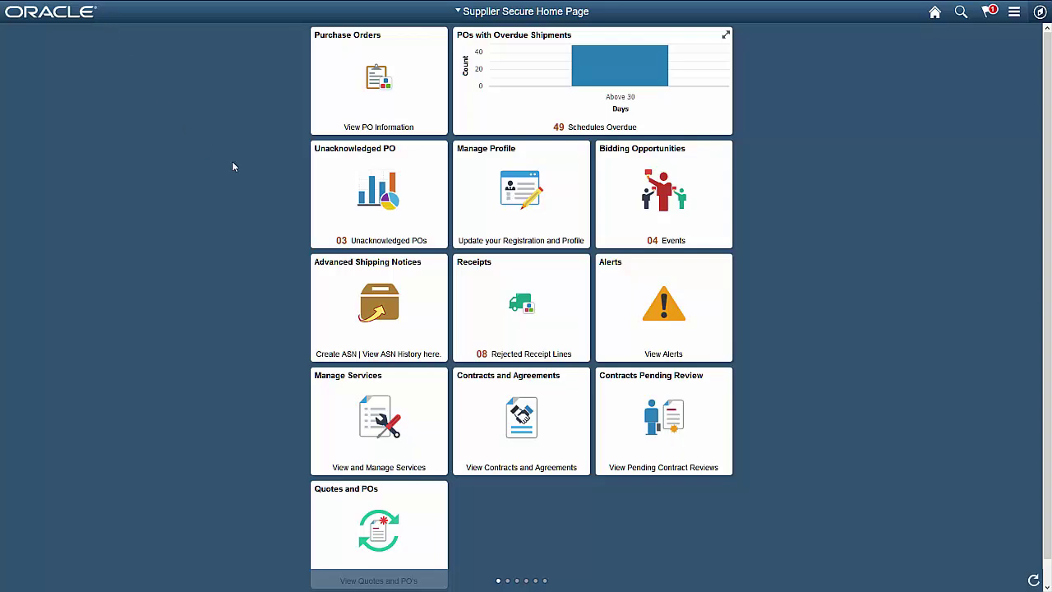
click(465, 210)
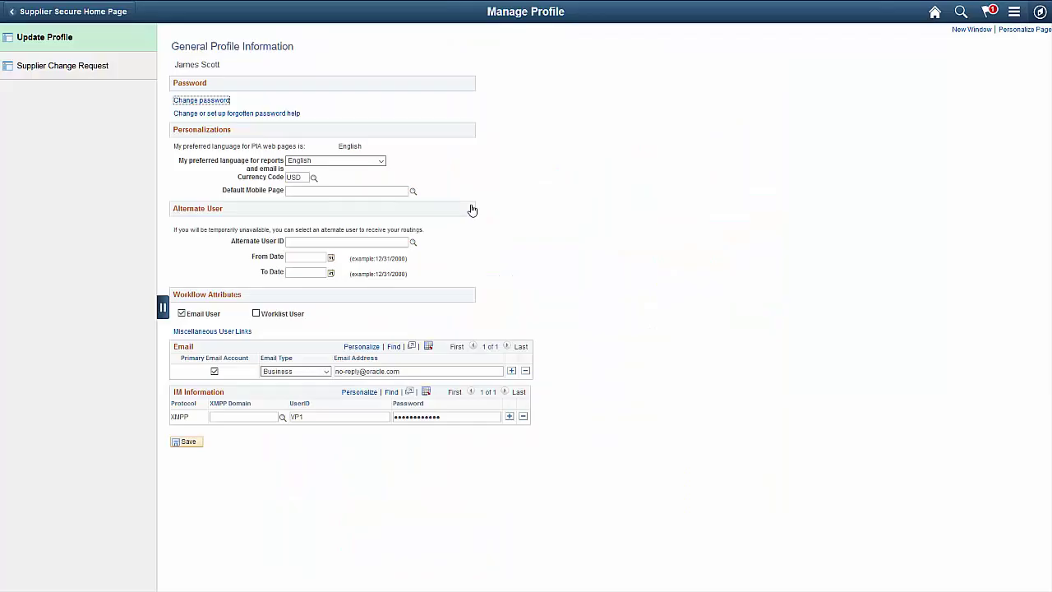
Step: Show Supplier Change Request to list the three pending change requests with their statuses
click(132, 68)
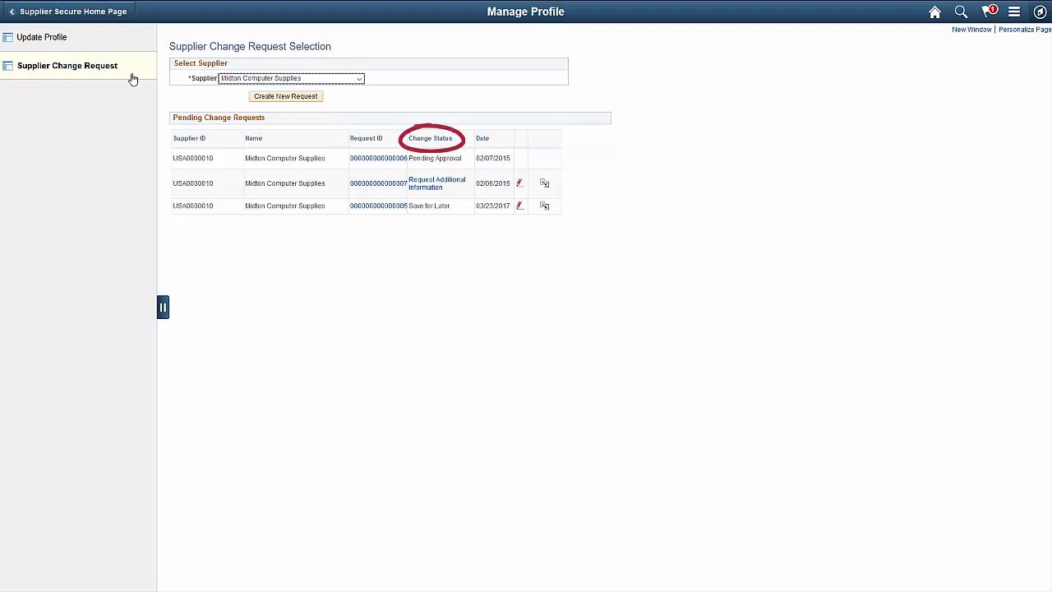
Step: Review the first change request's proposed profile answers, then go back to the Supplier Secure Home Page
click(366, 159)
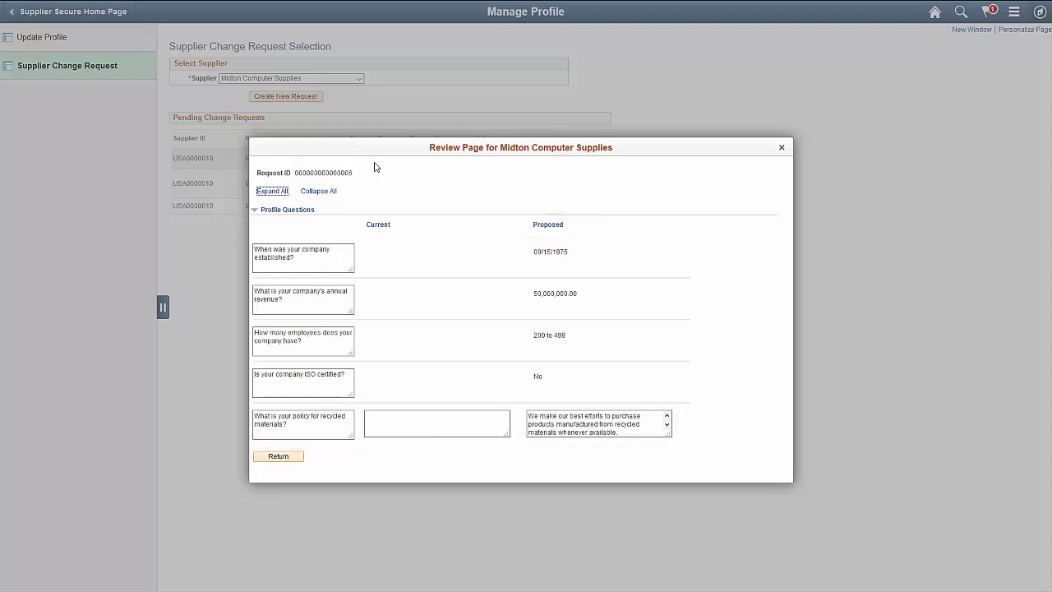
click(781, 147)
click(70, 12)
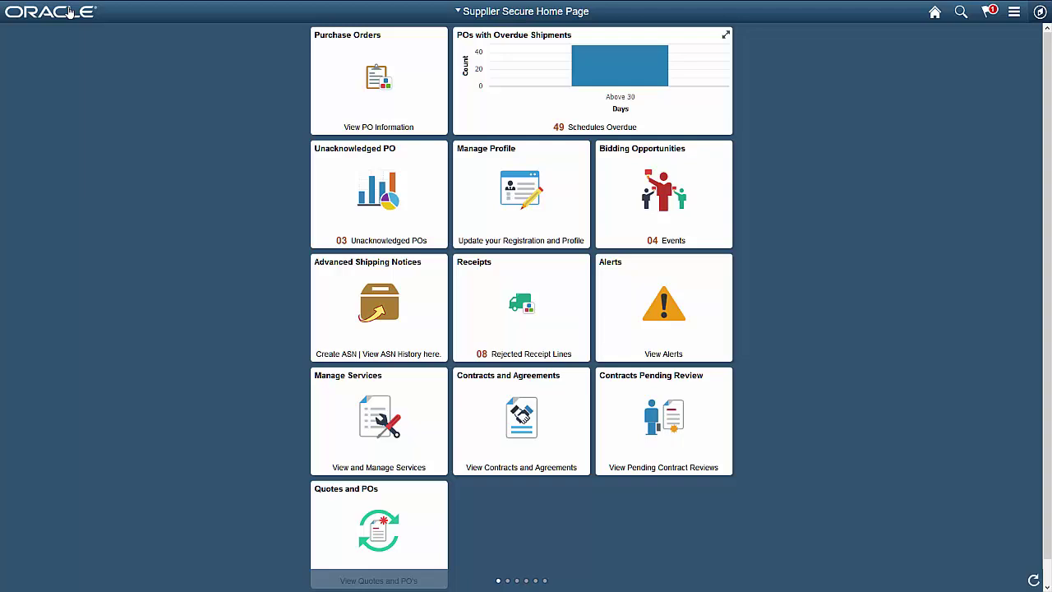
Step: Open Bidding Opportunities from the secure home page to see the three invited events
click(615, 205)
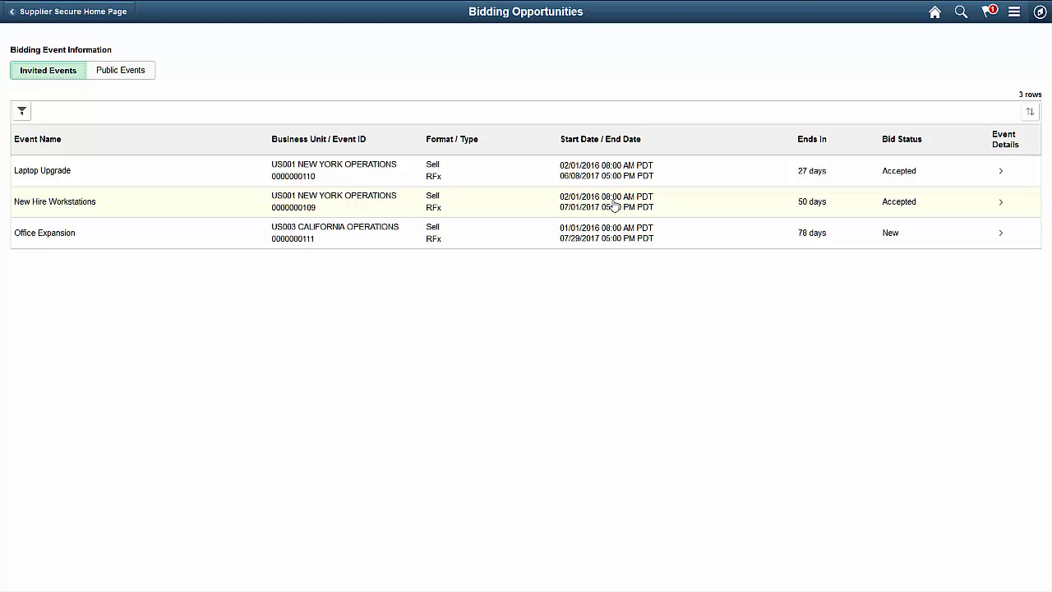
Step: Leave the Bidding Opportunities list and return to the Supplier Secure Home Page
click(94, 19)
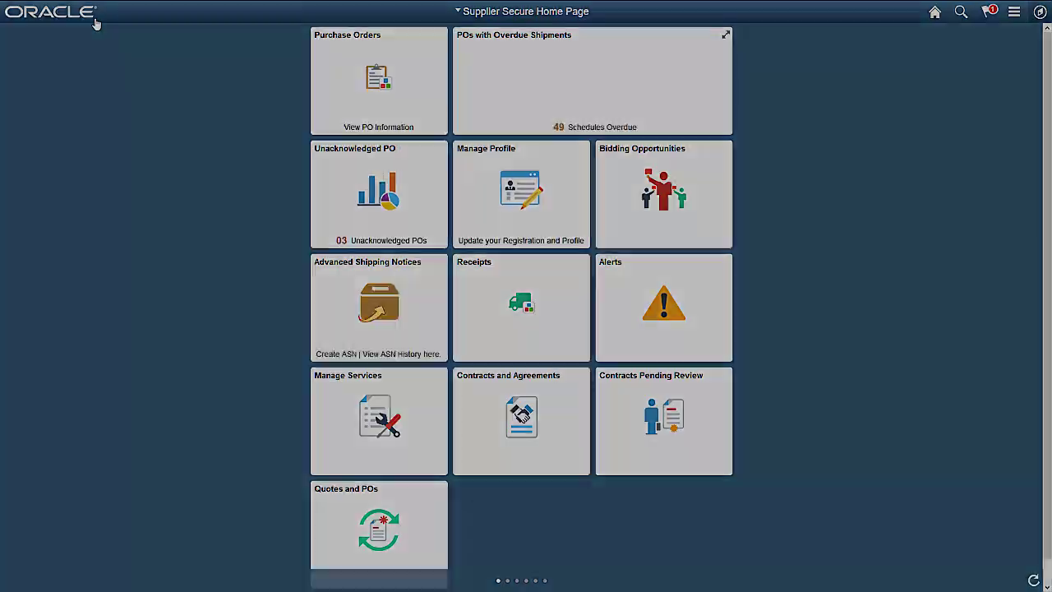